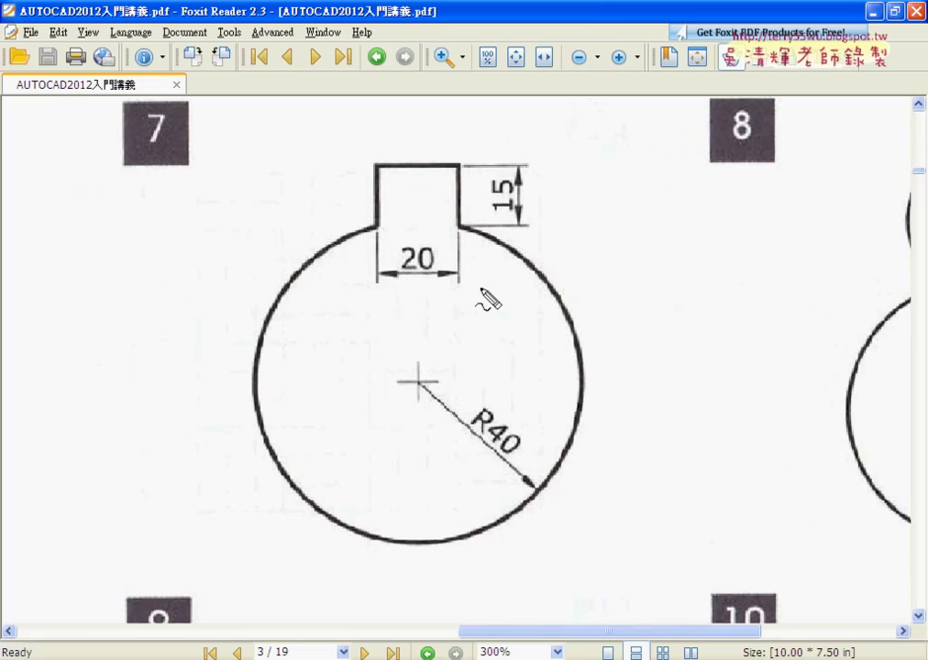
In Foxit Reader, circle the R40 and 20 dimensions in red and dot the circle's centre.
mouse_move(450, 410)
mouse_down()
mouse_move(484, 470)
mouse_move(512, 467)
mouse_up()
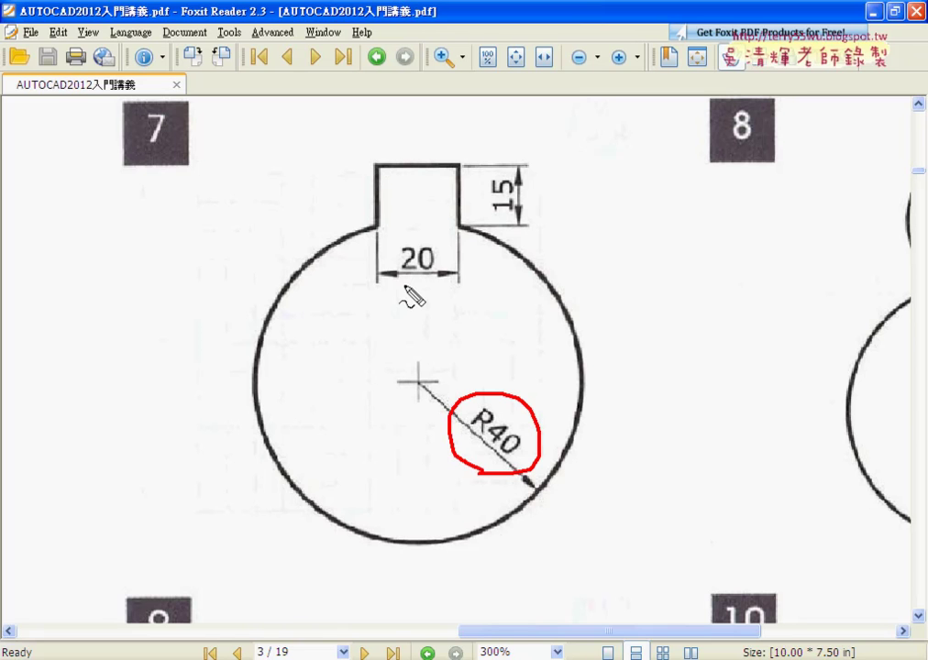
drag(406, 285, 427, 281)
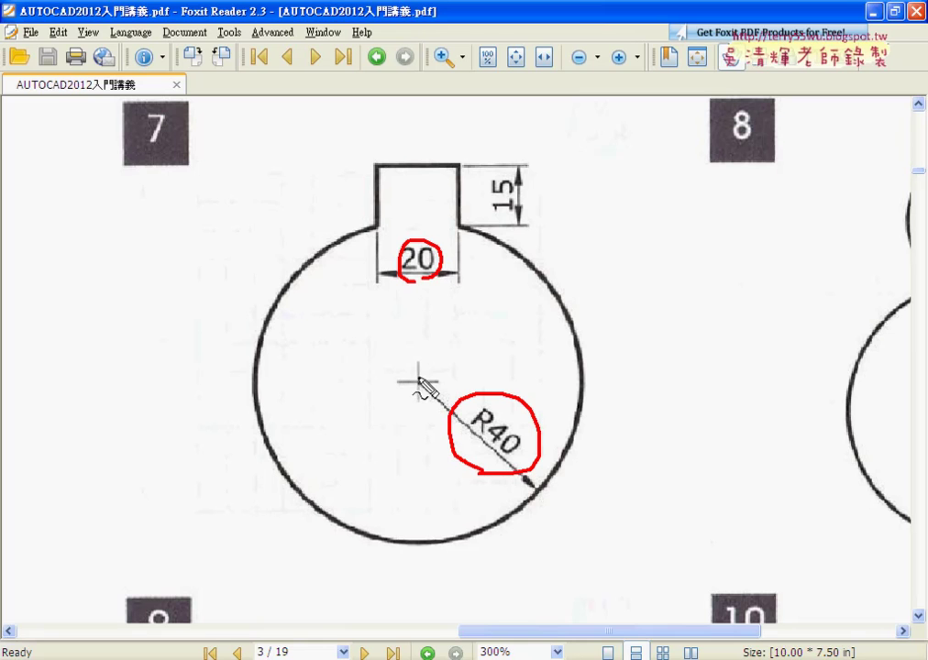
click(417, 381)
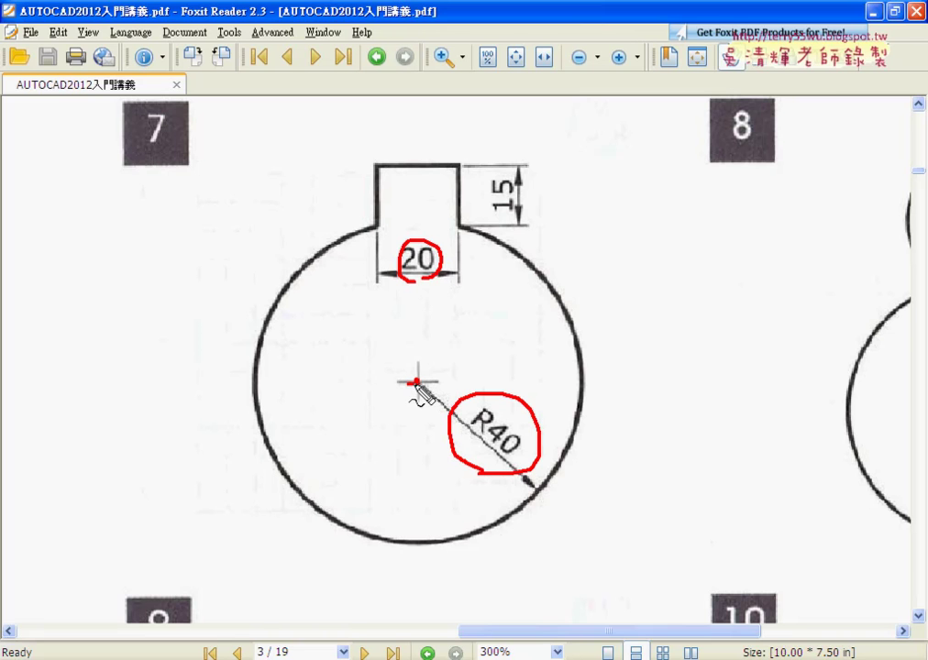
Sketch red guide lines up the tab's walls, marking where each wall meets the circle.
drag(417, 380, 392, 384)
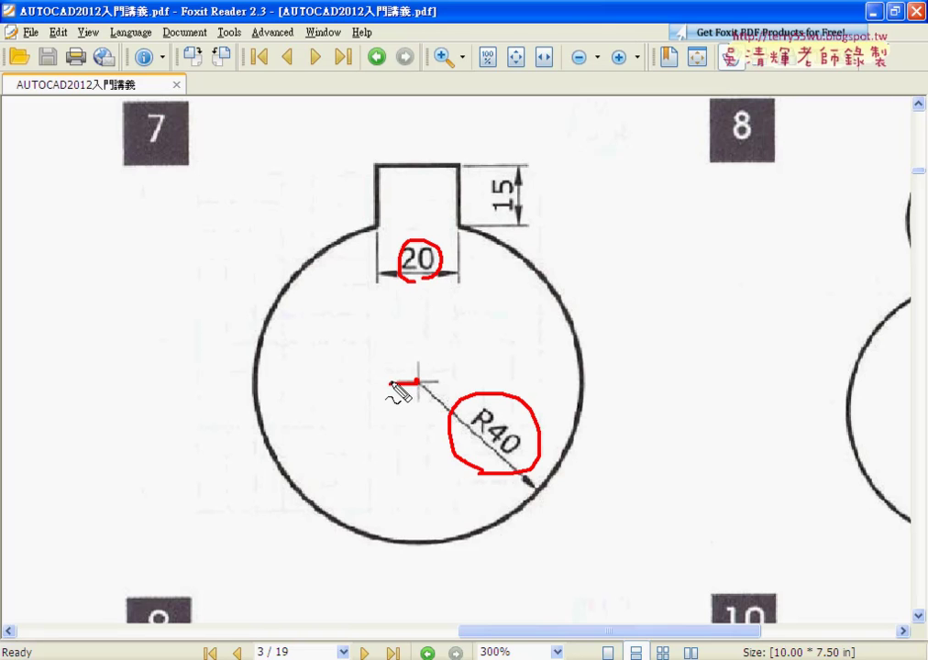
drag(390, 385, 370, 114)
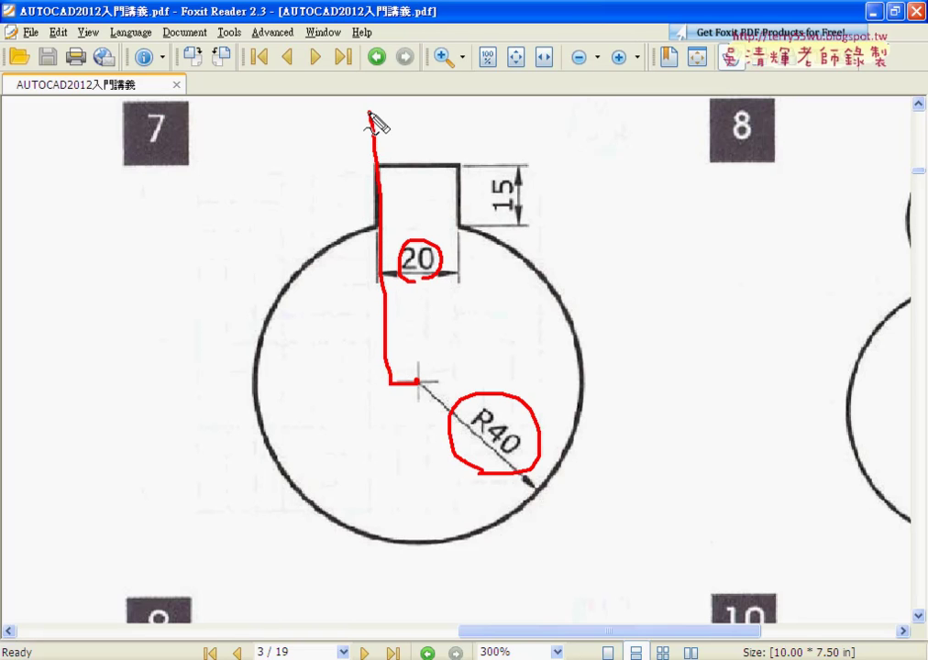
mouse_move(377, 222)
mouse_down()
mouse_move(439, 195)
mouse_move(426, 203)
mouse_up()
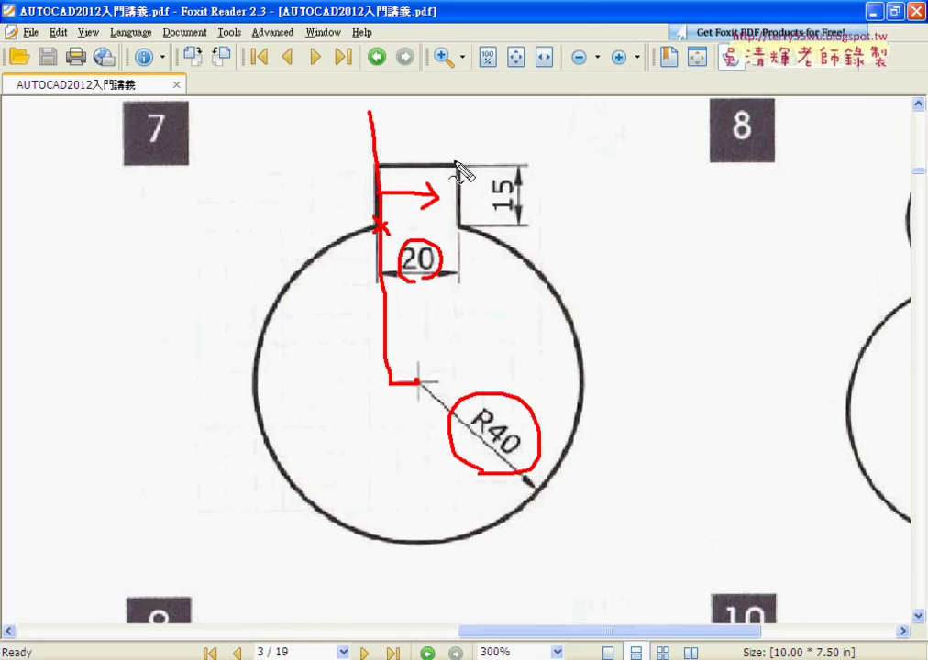
drag(456, 112, 462, 399)
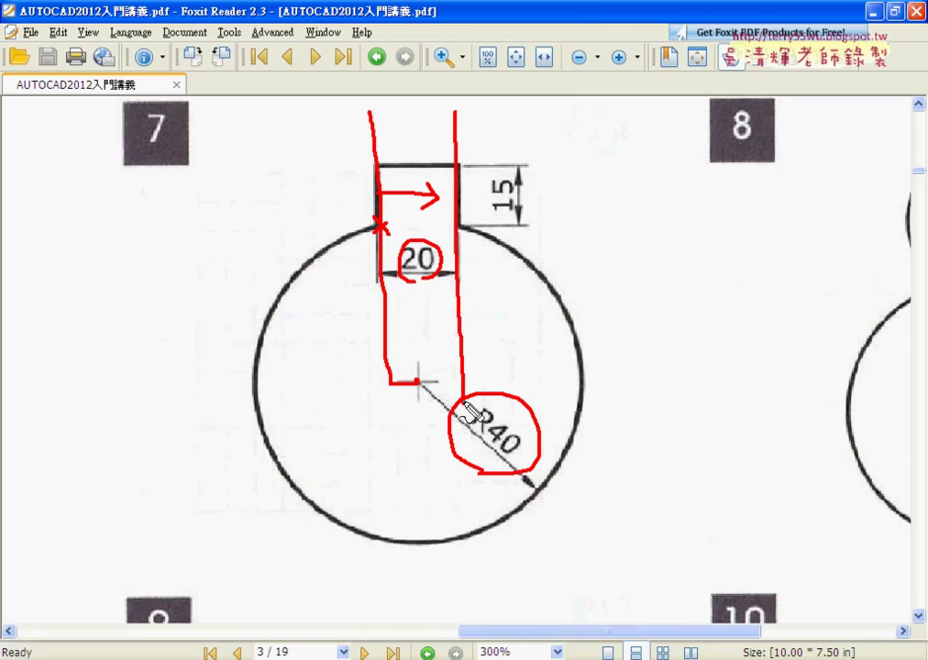
mouse_move(450, 217)
mouse_down()
mouse_move(463, 229)
mouse_move(450, 229)
mouse_up()
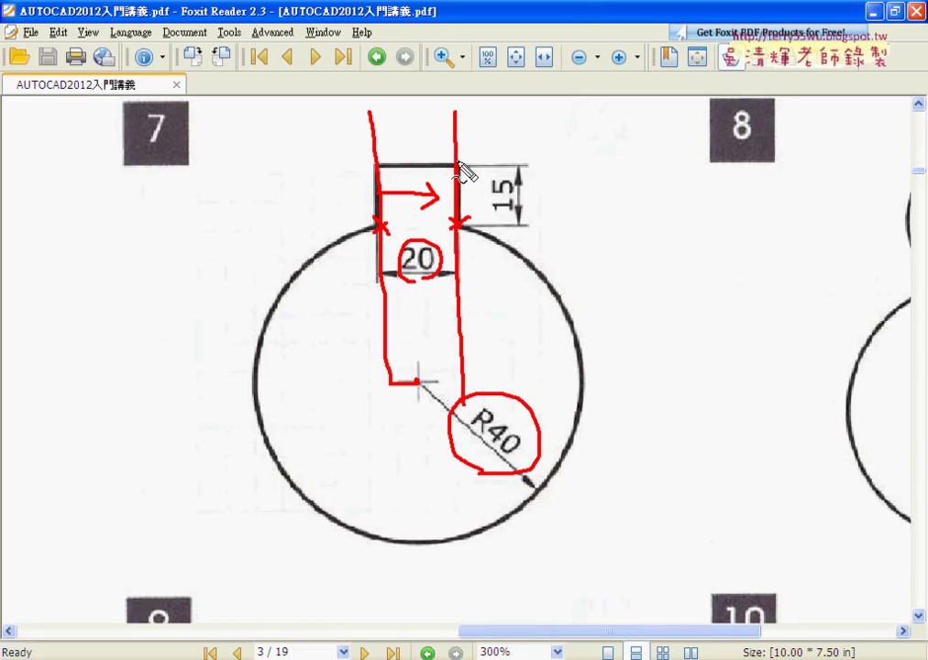
Circle the 15 height dimension, cross out the guide lines' ends, then clear all red markup.
mouse_move(507, 176)
mouse_down()
mouse_move(516, 189)
mouse_move(509, 177)
mouse_up()
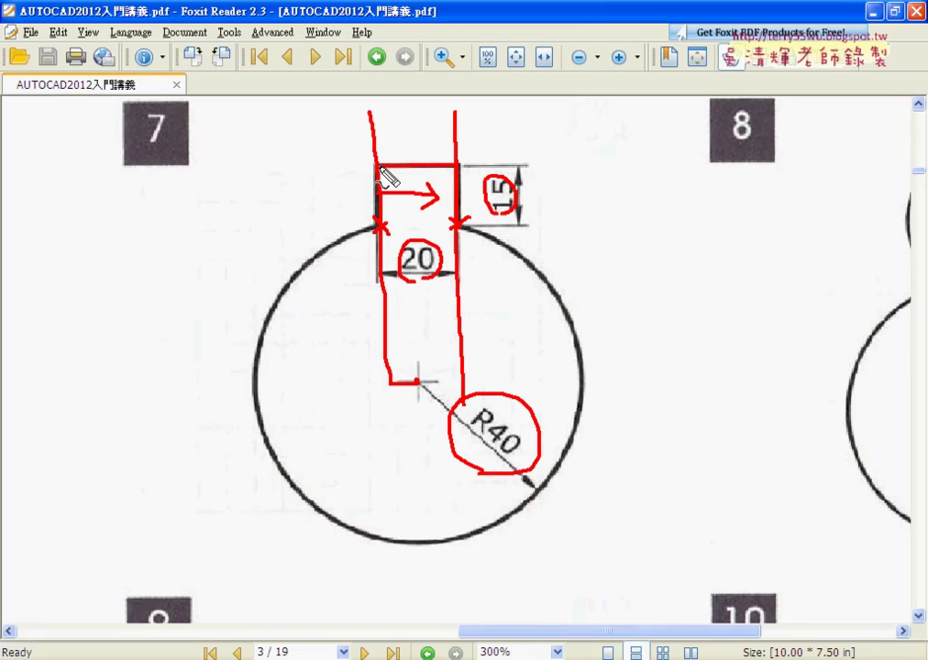
drag(382, 174, 382, 225)
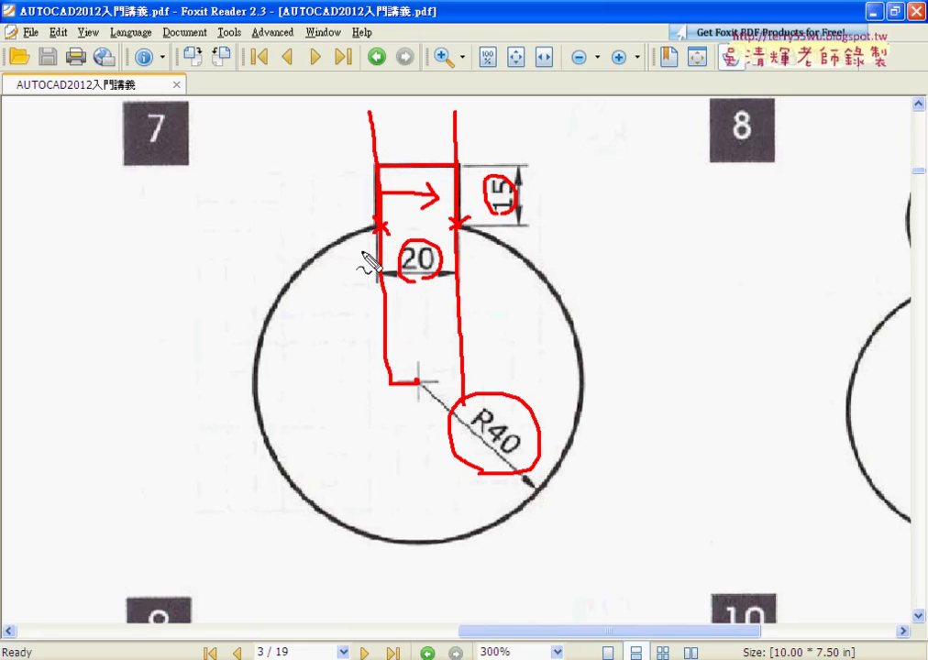
mouse_move(474, 300)
mouse_down()
mouse_move(459, 317)
mouse_move(471, 319)
mouse_up()
mouse_move(415, 306)
mouse_down()
mouse_move(365, 312)
mouse_move(403, 318)
mouse_up()
mouse_move(393, 124)
mouse_down()
mouse_move(367, 144)
mouse_move(394, 140)
mouse_up()
mouse_move(447, 120)
mouse_down()
mouse_move(468, 138)
mouse_move(448, 137)
mouse_up()
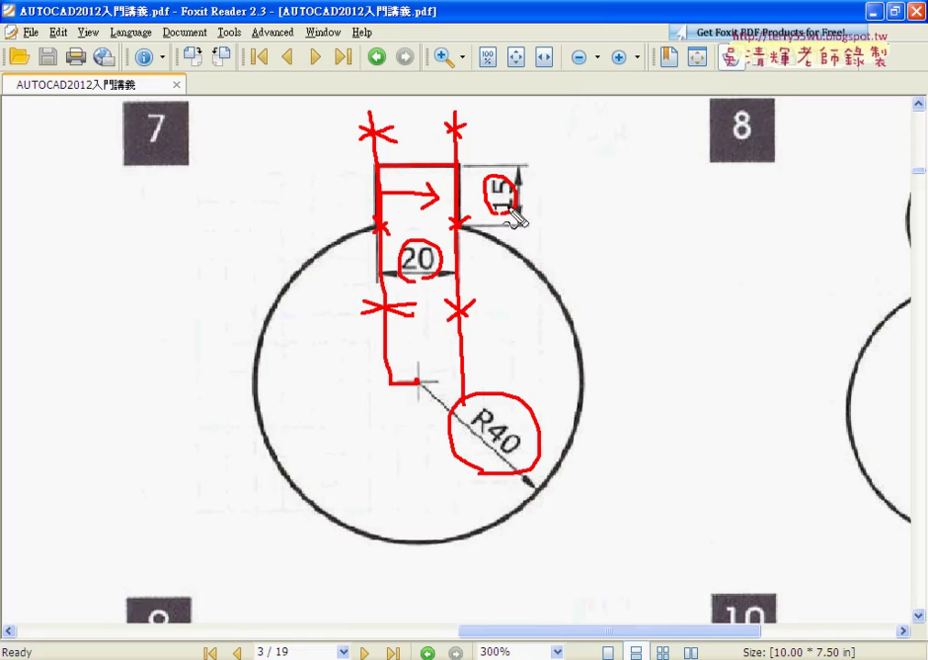
key(Escape)
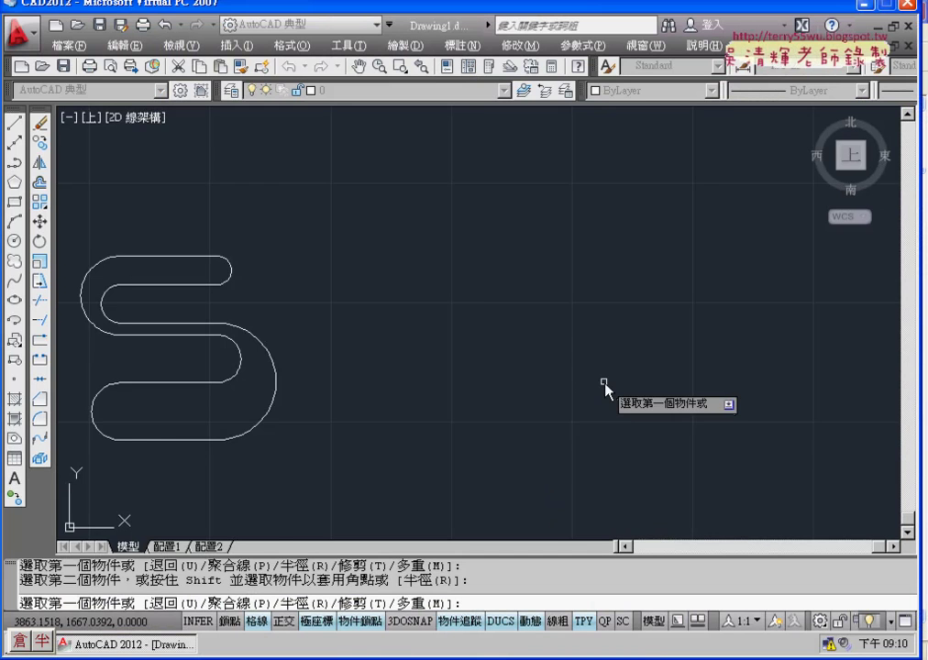
Draw a radius-40 circle in the empty space right of the S-shaped outline.
middle_drag(604, 386, 494, 386)
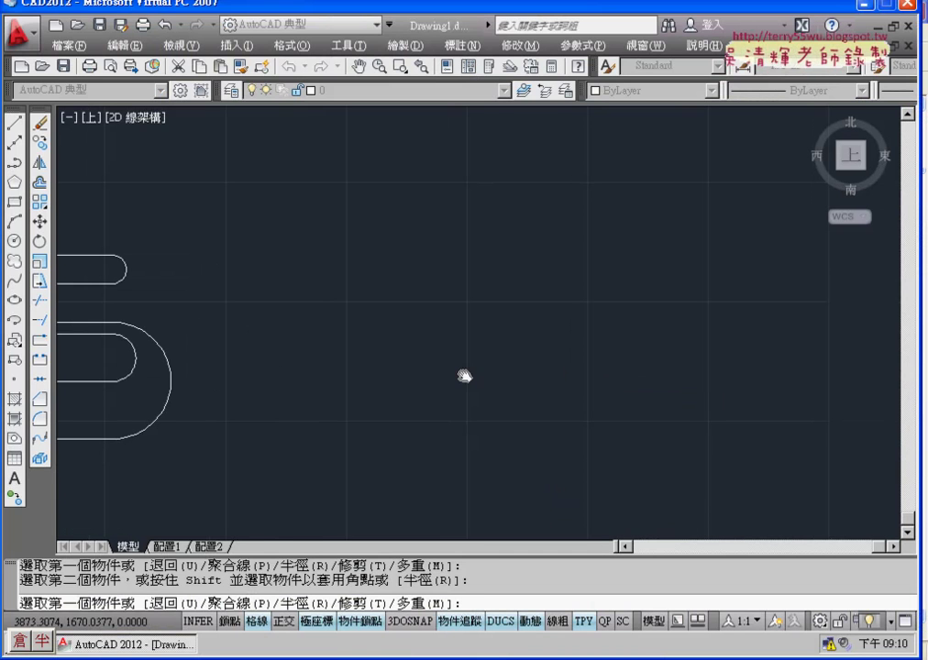
click(17, 241)
scroll(375, 352, up, 2)
click(414, 328)
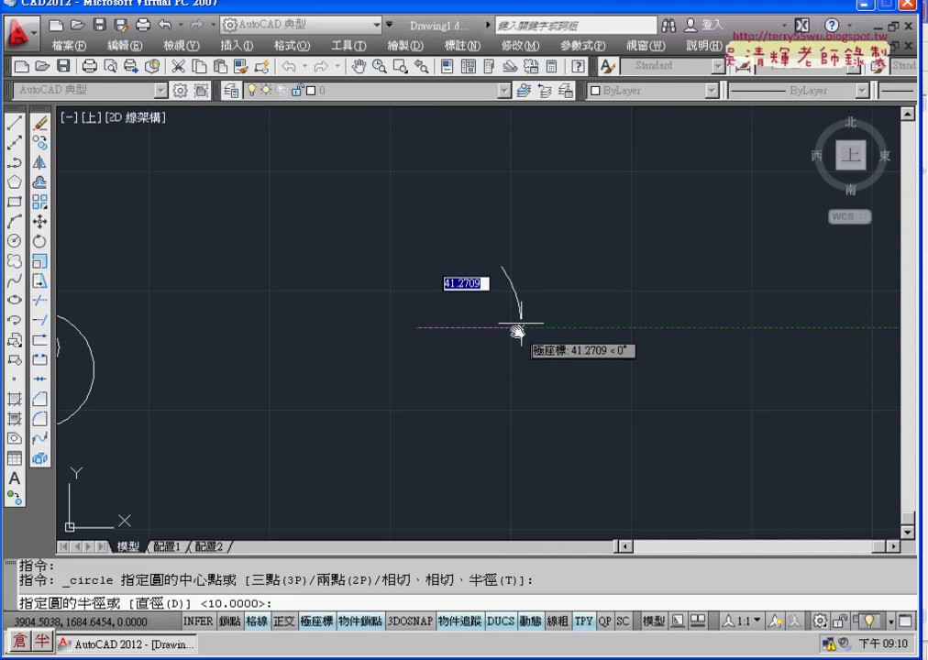
text(4)
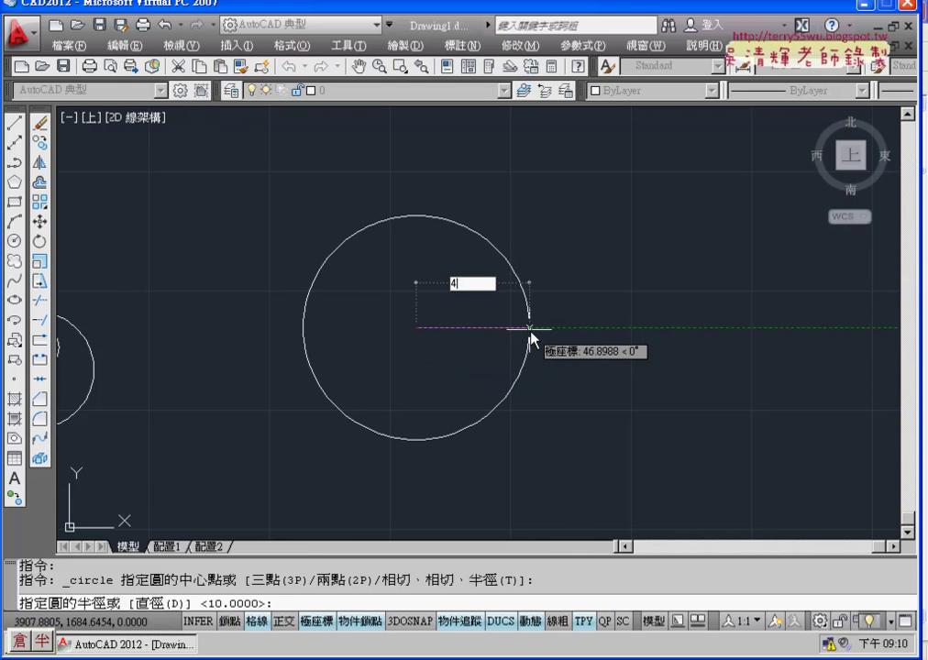
text(0)
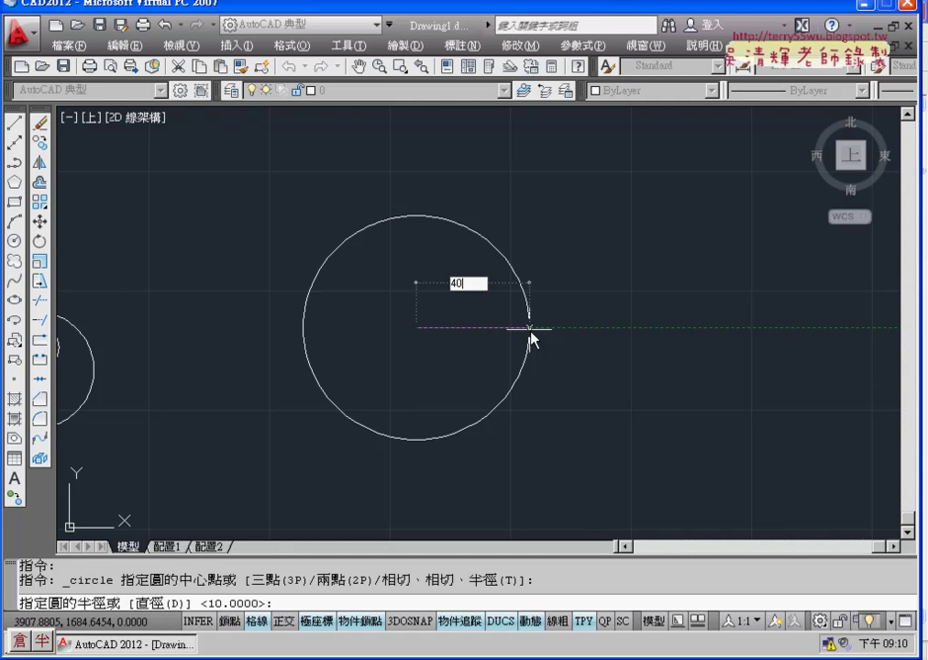
key(Return)
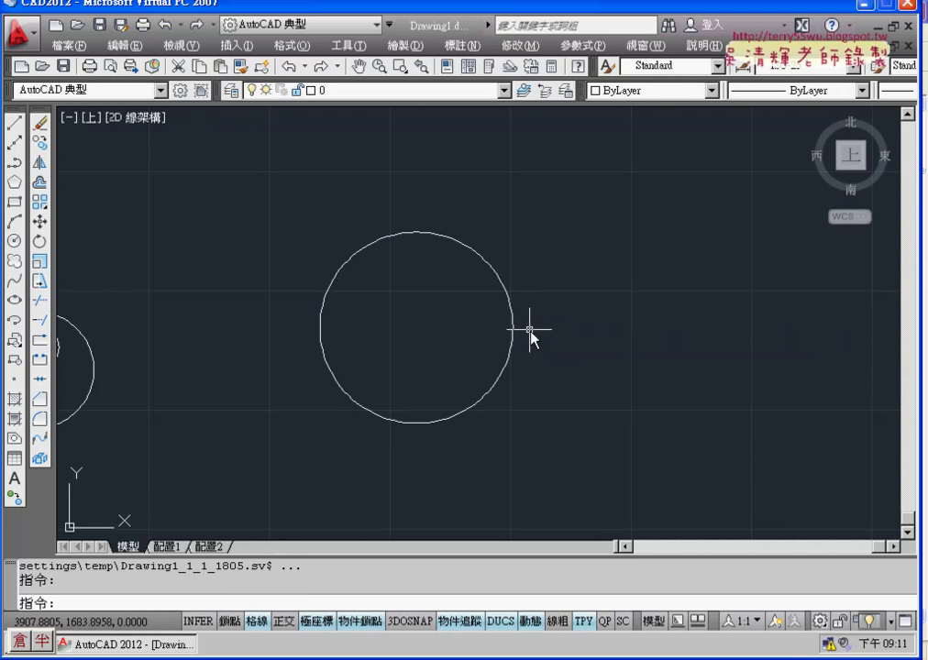
middle_drag(522, 306, 510, 331)
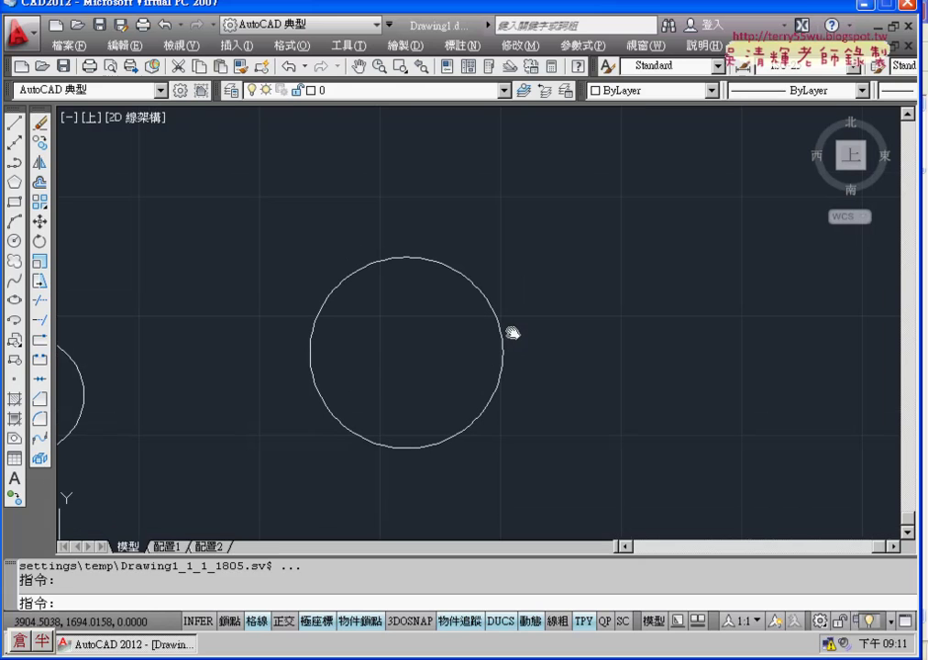
Draw a vertical line starting 10 units left of the circle's centre, rising past its top.
click(17, 125)
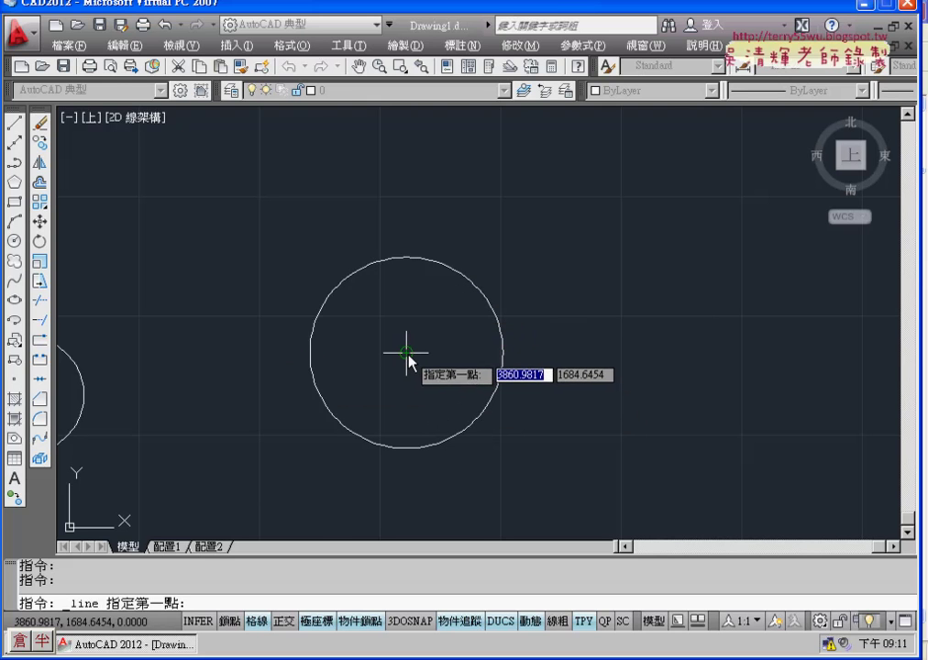
scroll(408, 352, up, 2)
scroll(408, 352, up, 1)
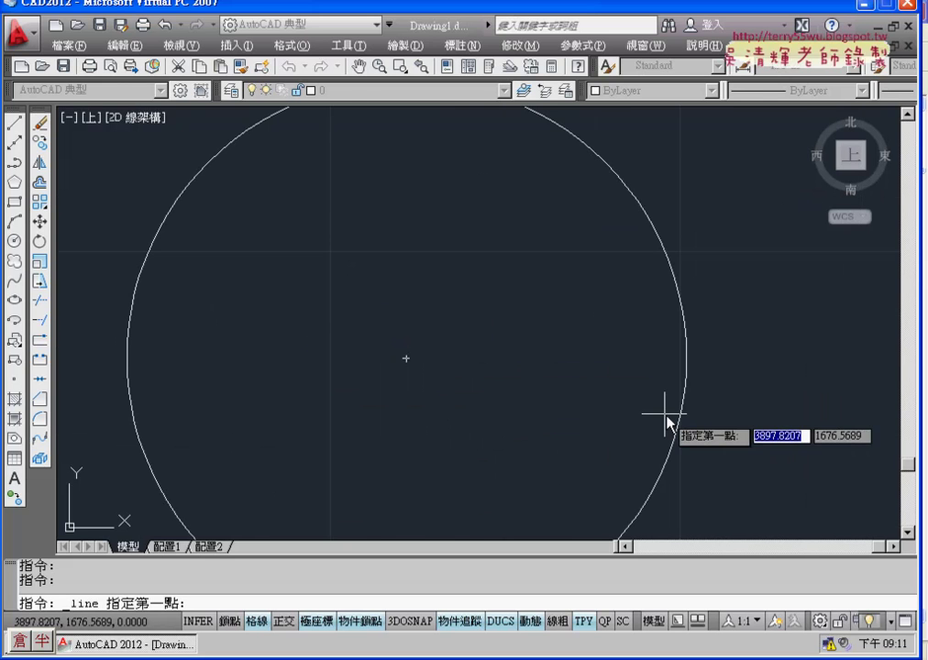
scroll(660, 403, down, 1)
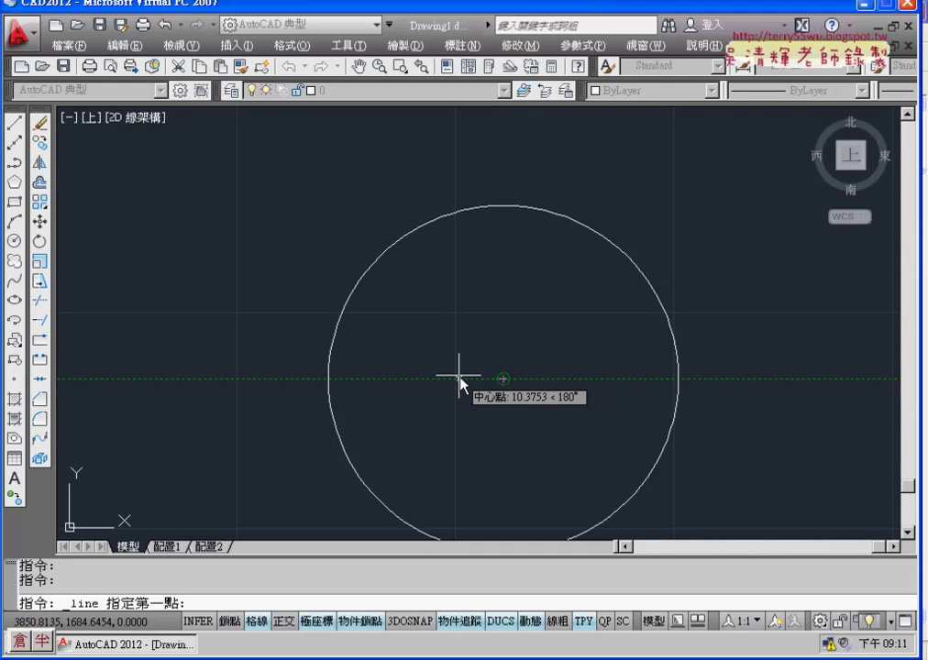
text(10)
key(Return)
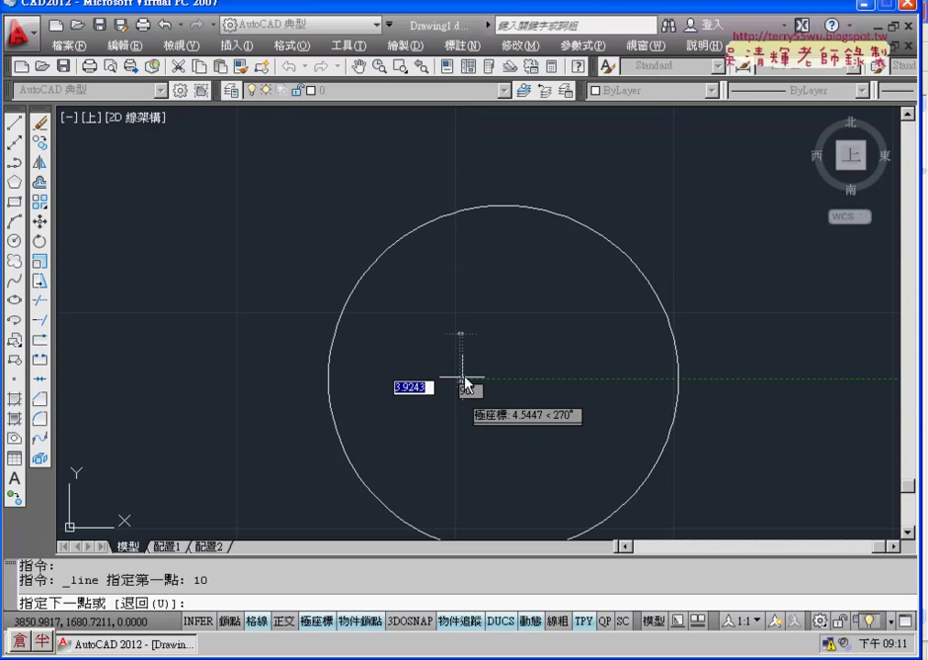
click(460, 147)
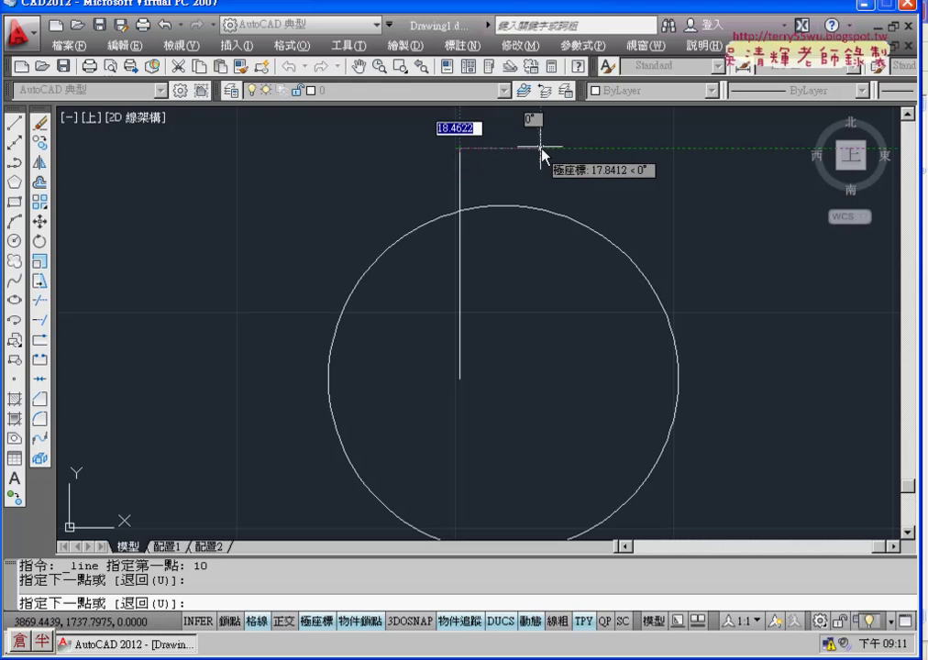
key(Return)
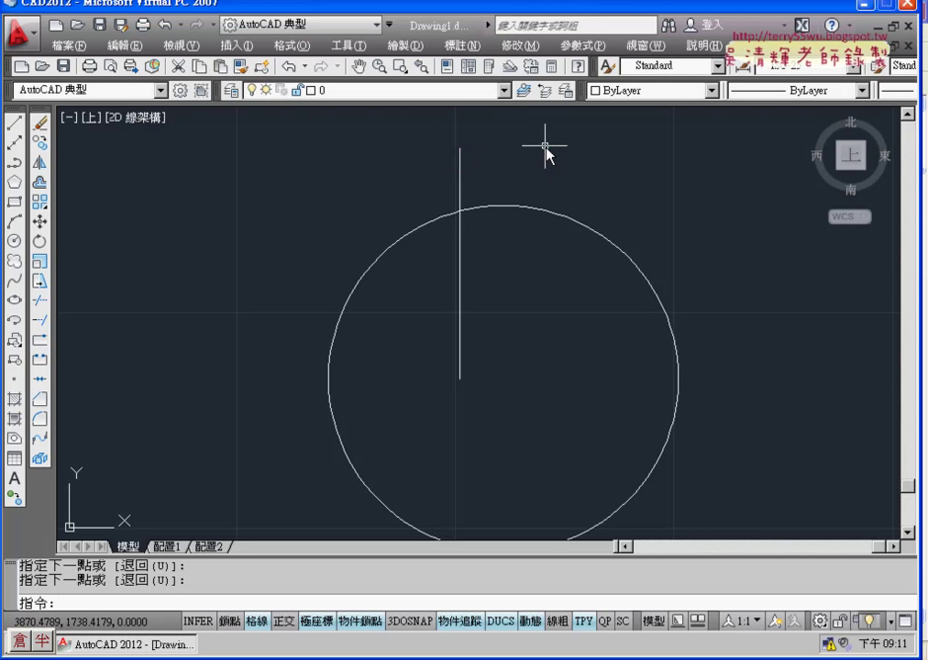
Offset the vertical line 20 units to the right.
click(40, 182)
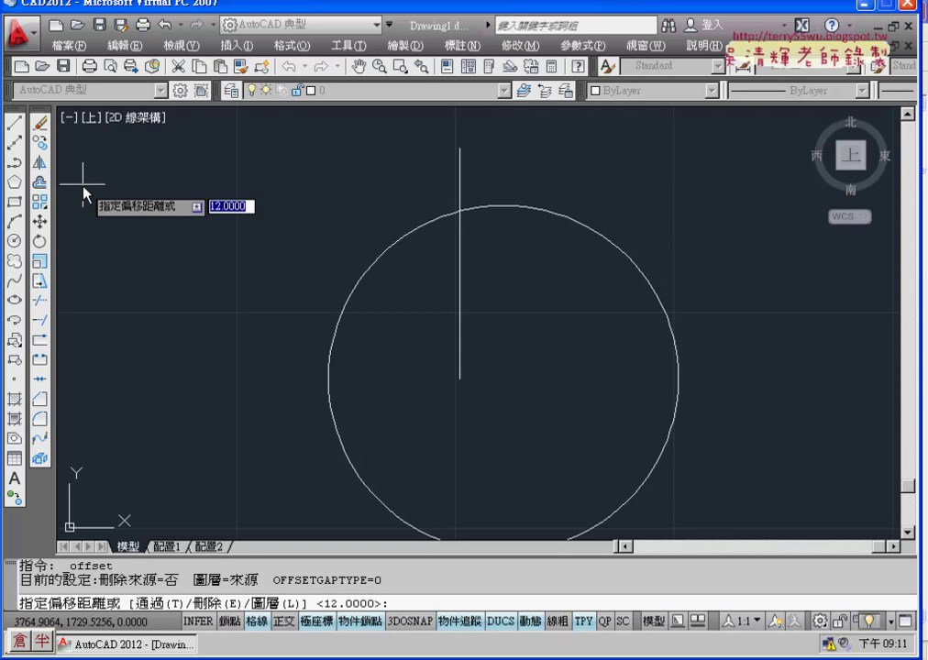
text(20)
key(Return)
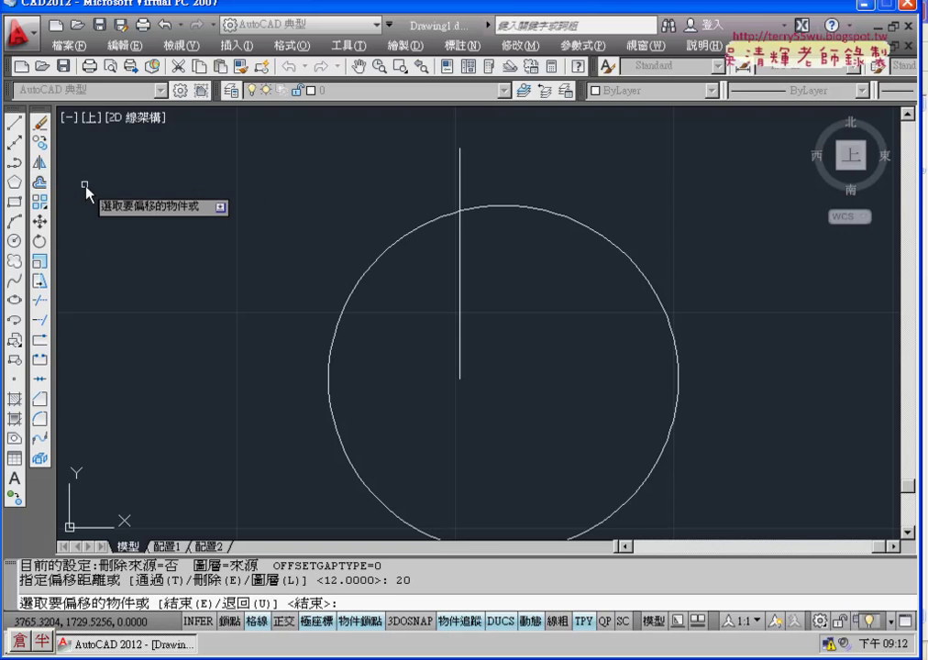
click(459, 186)
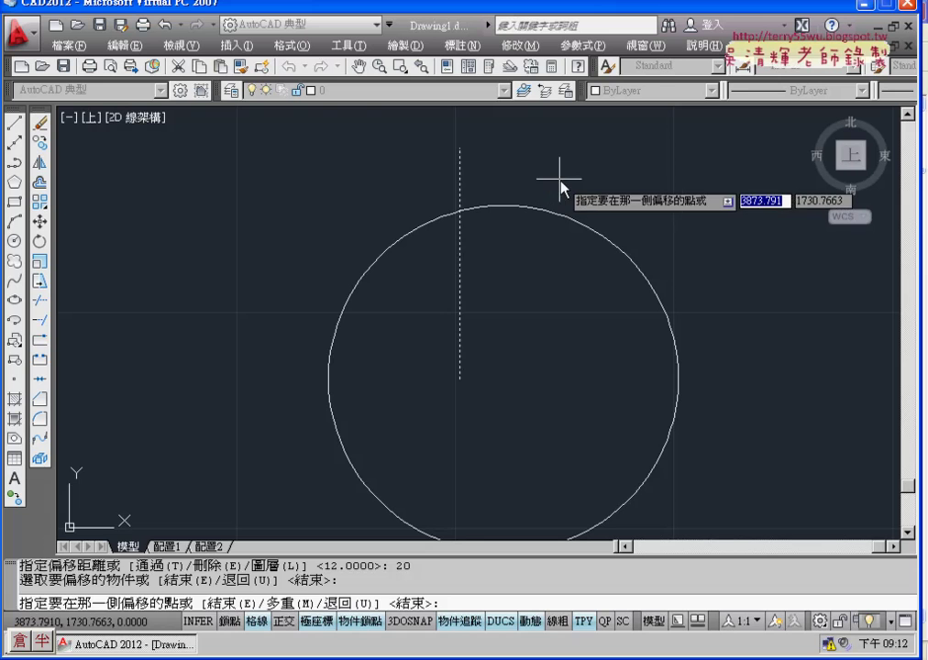
click(559, 177)
middle_drag(636, 201, 569, 246)
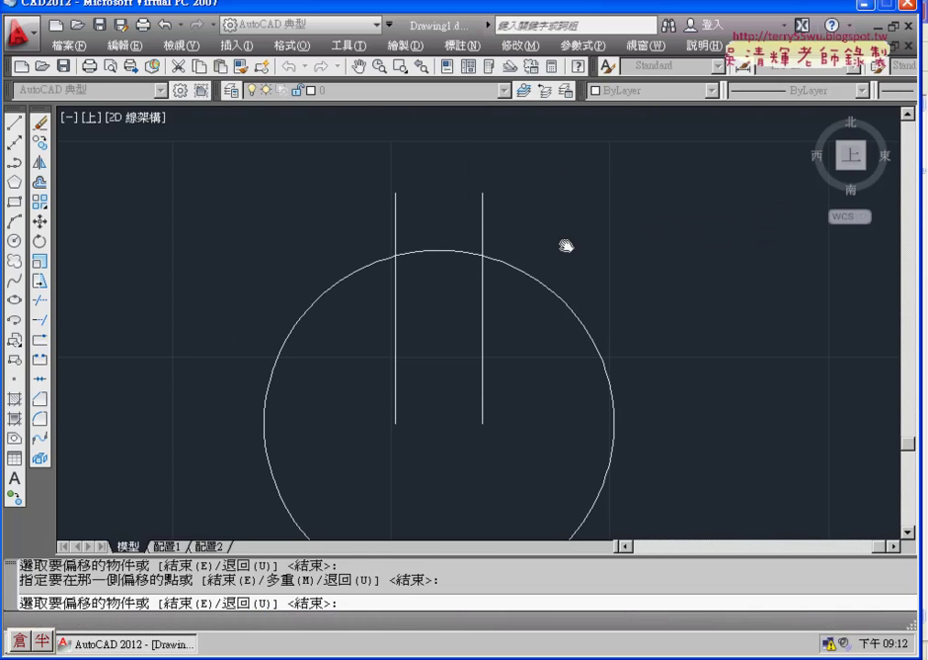
From the right line's circle intersection, draw the tab outline: up 15, left 20, down 15.
click(15, 121)
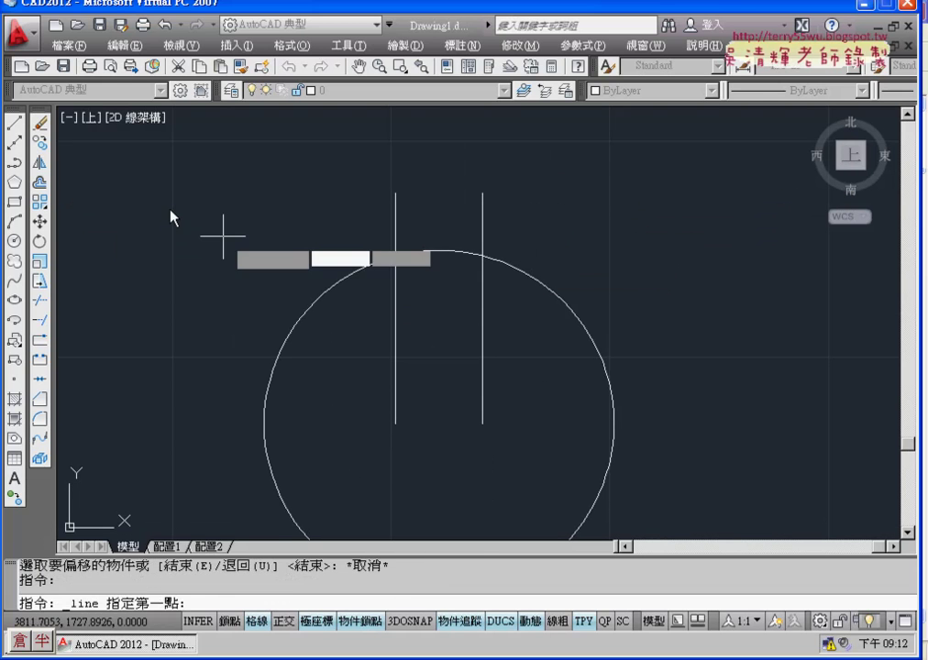
click(485, 265)
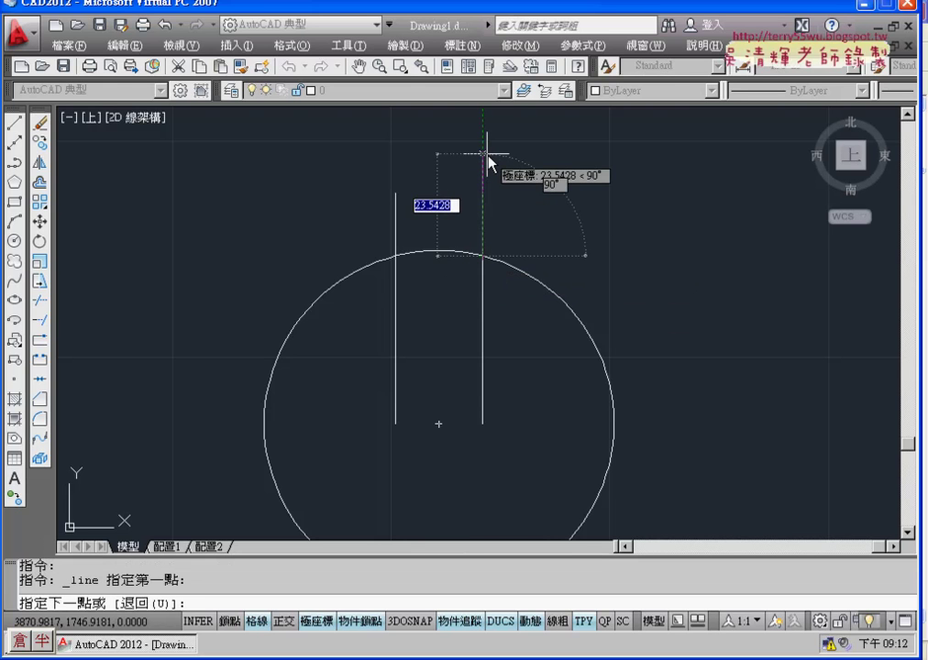
text(15)
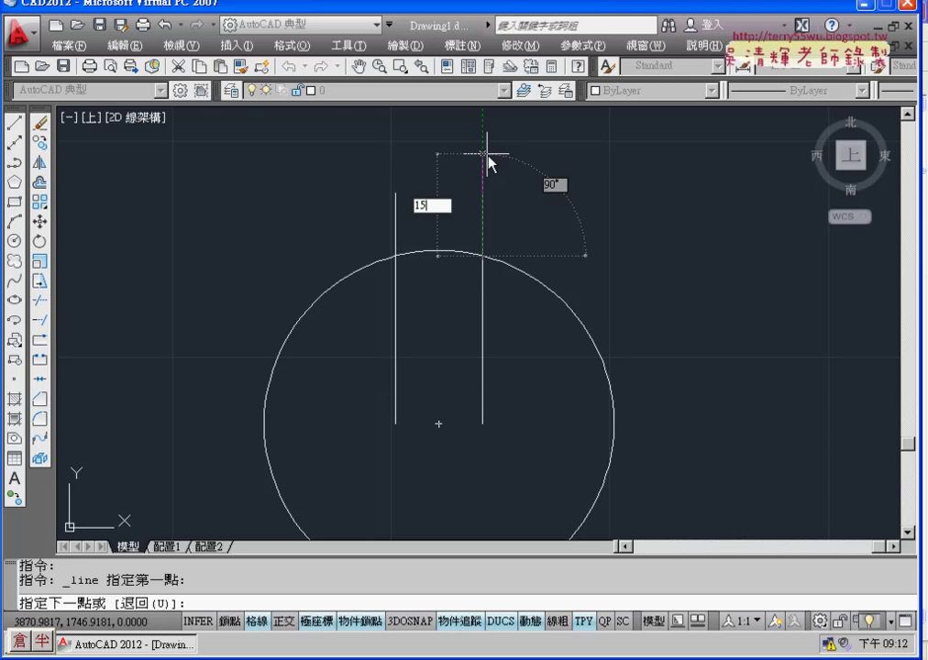
key(Return)
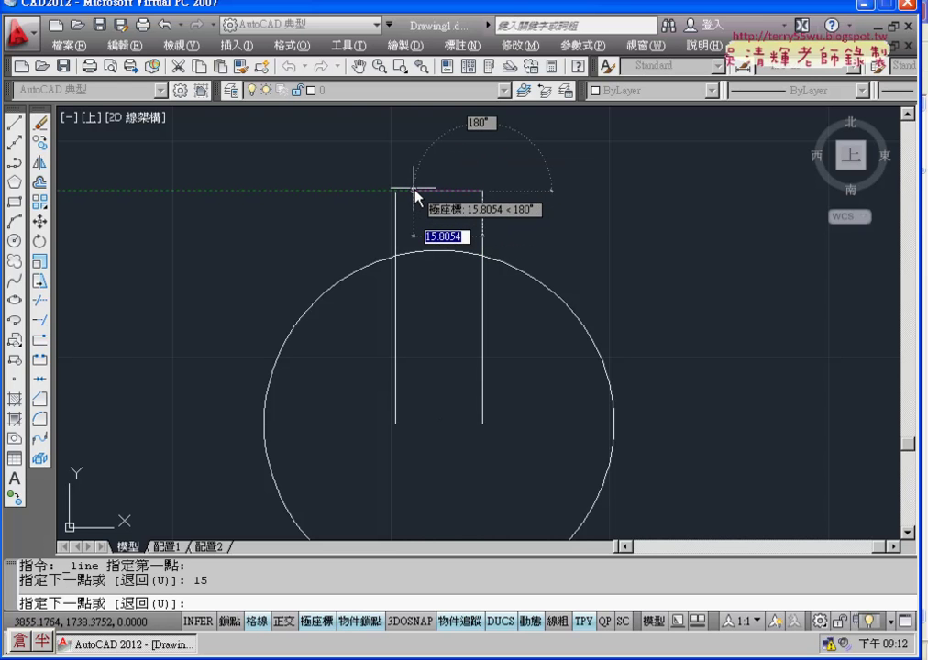
text(20)
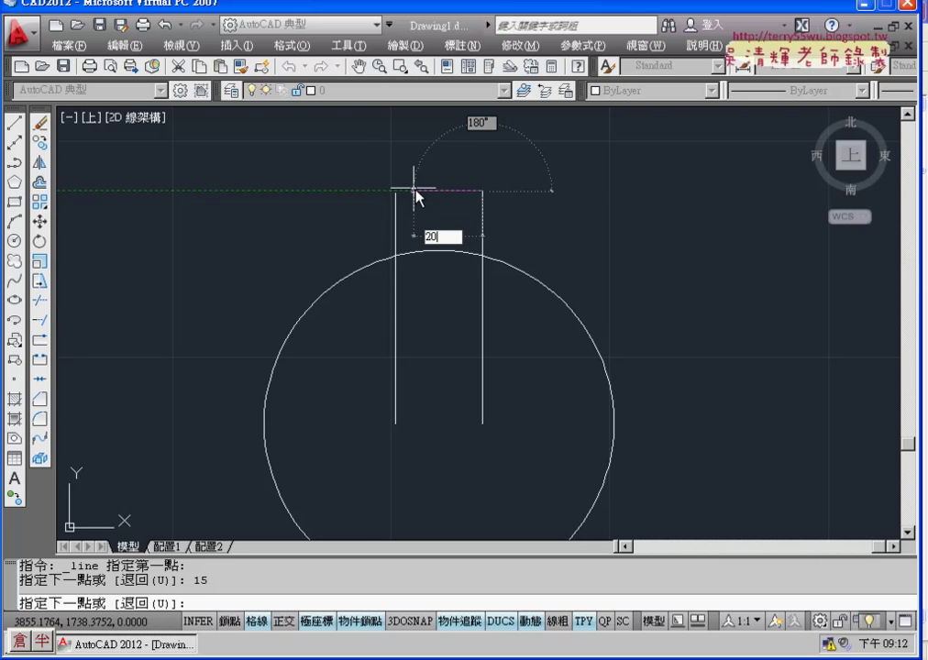
key(Return)
text(1)
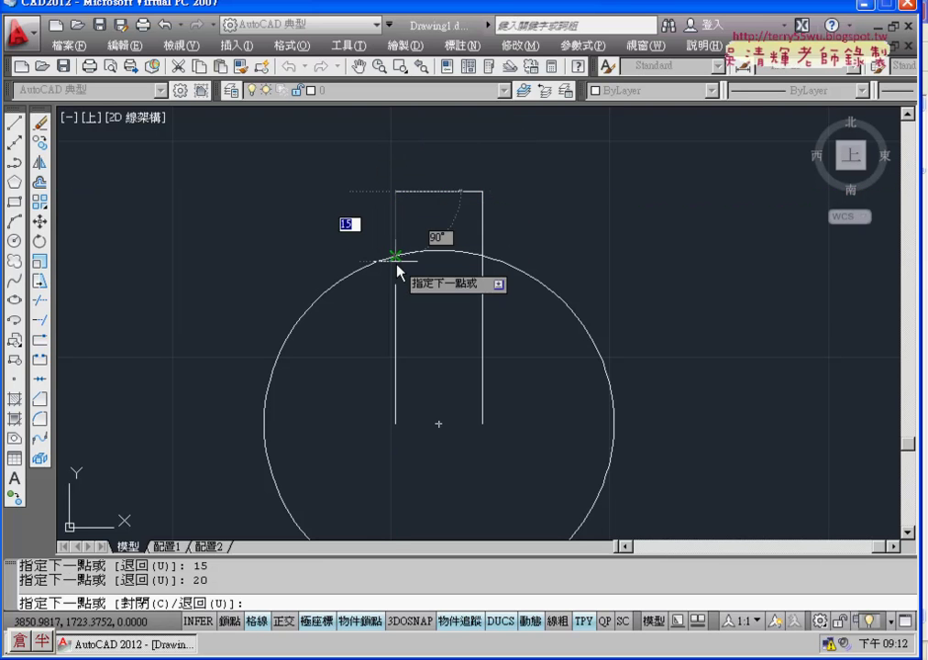
text(5)
key(Return)
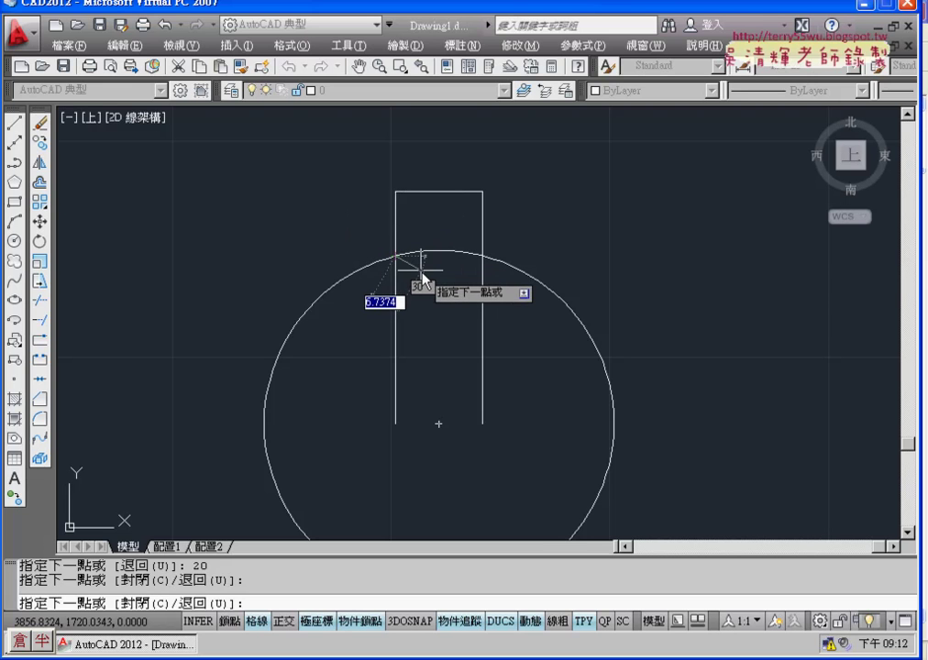
key(Return)
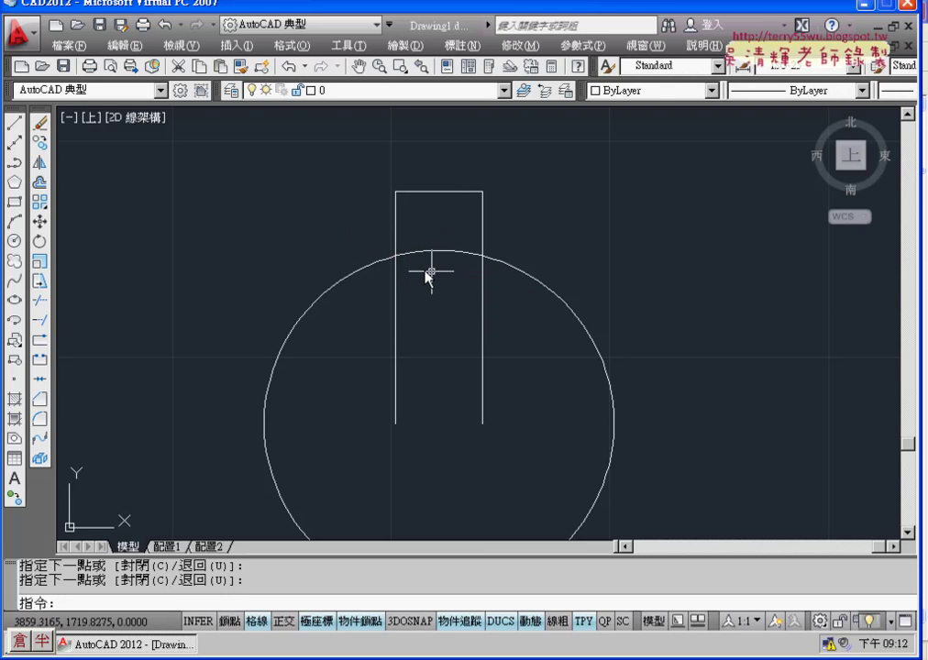
Erase the two long vertical guide lines.
click(484, 332)
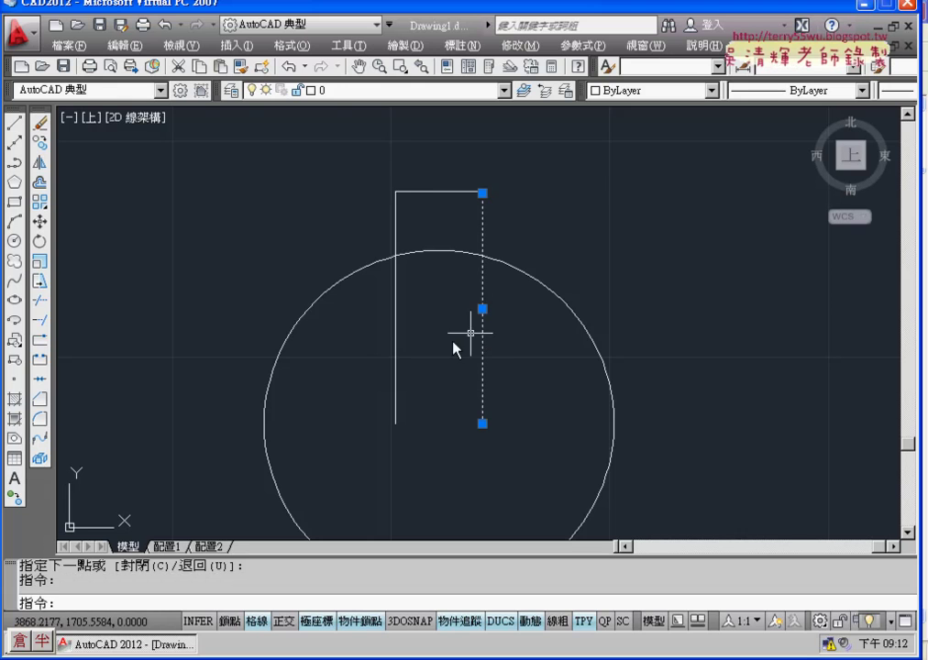
click(396, 347)
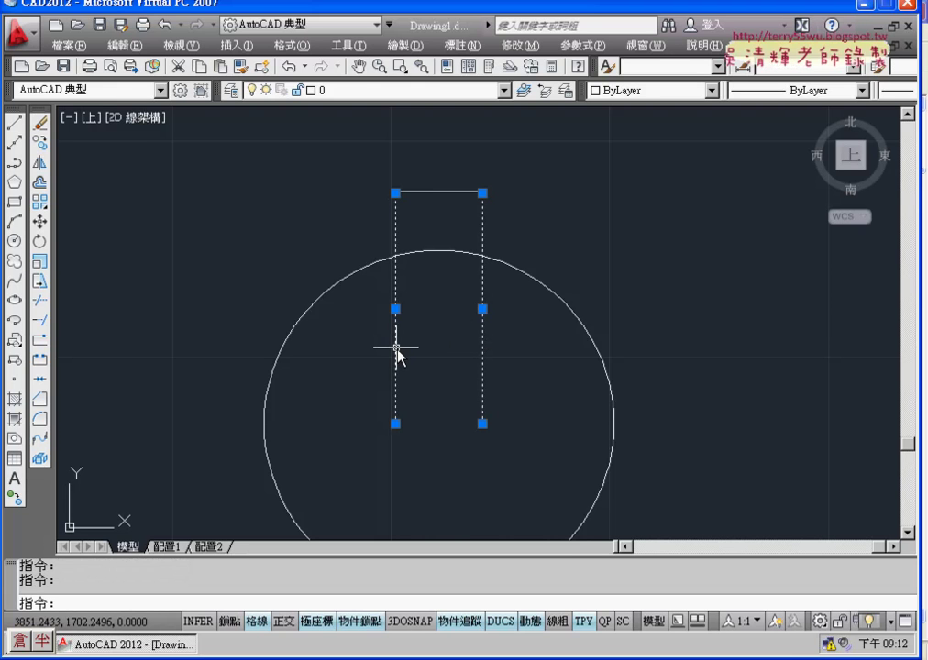
click(42, 125)
scroll(145, 268, down, 2)
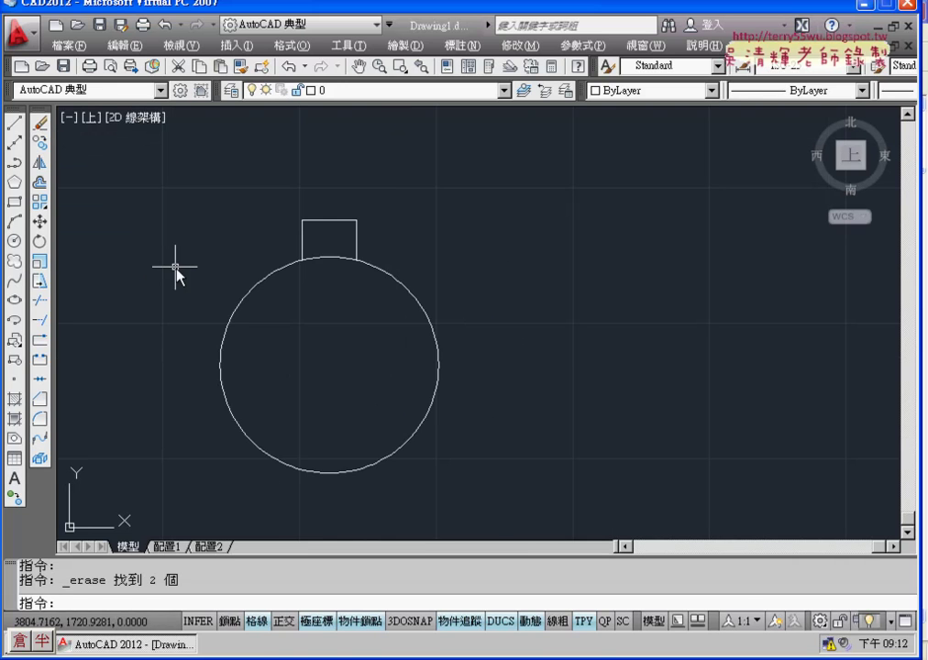
middle_drag(175, 267, 240, 221)
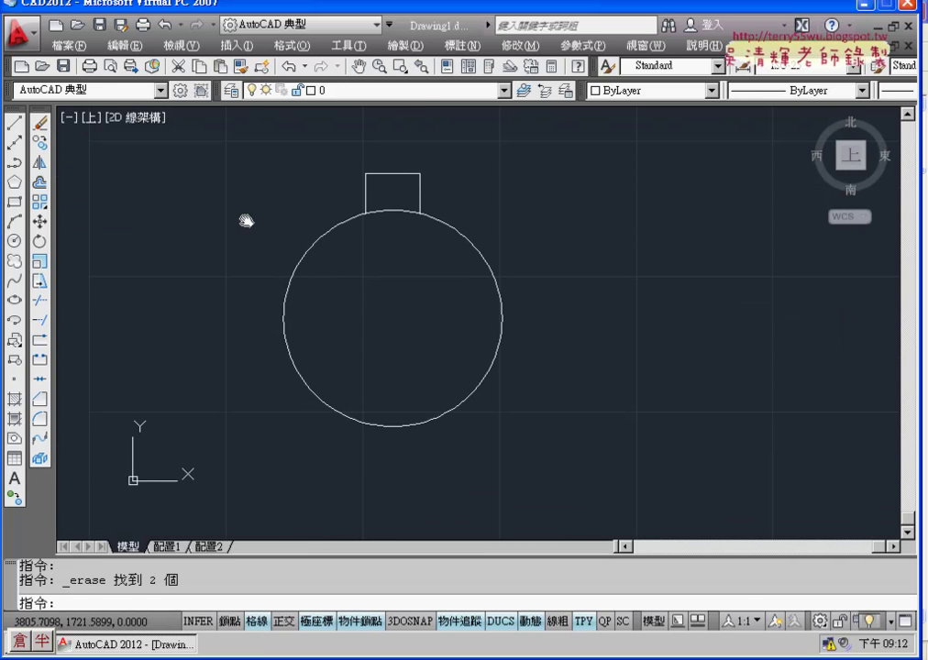
middle_drag(240, 221, 250, 222)
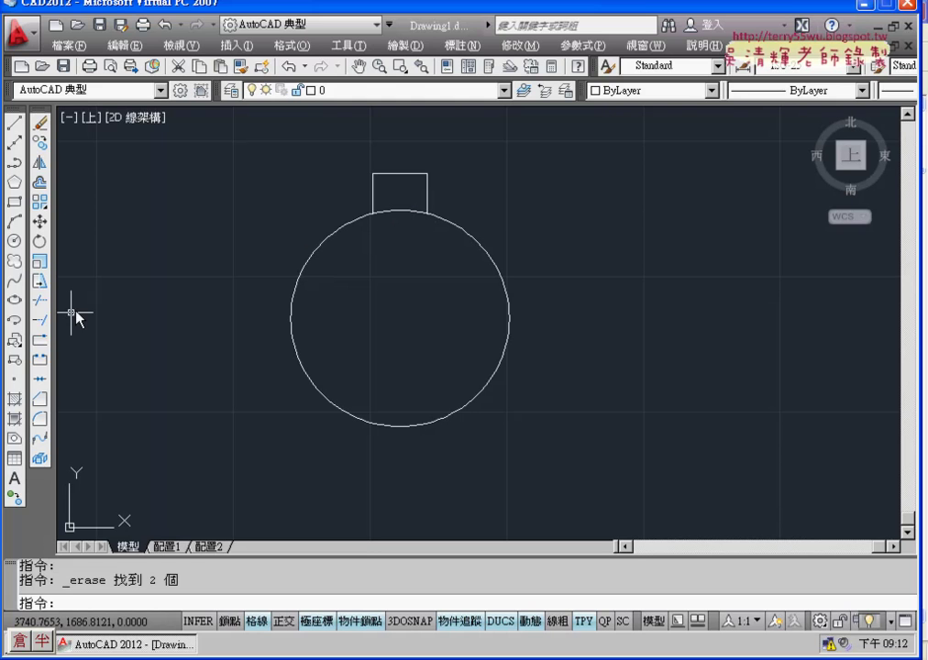
Trim away the circle's arc inside the tab, using all objects as cutting edges.
click(42, 302)
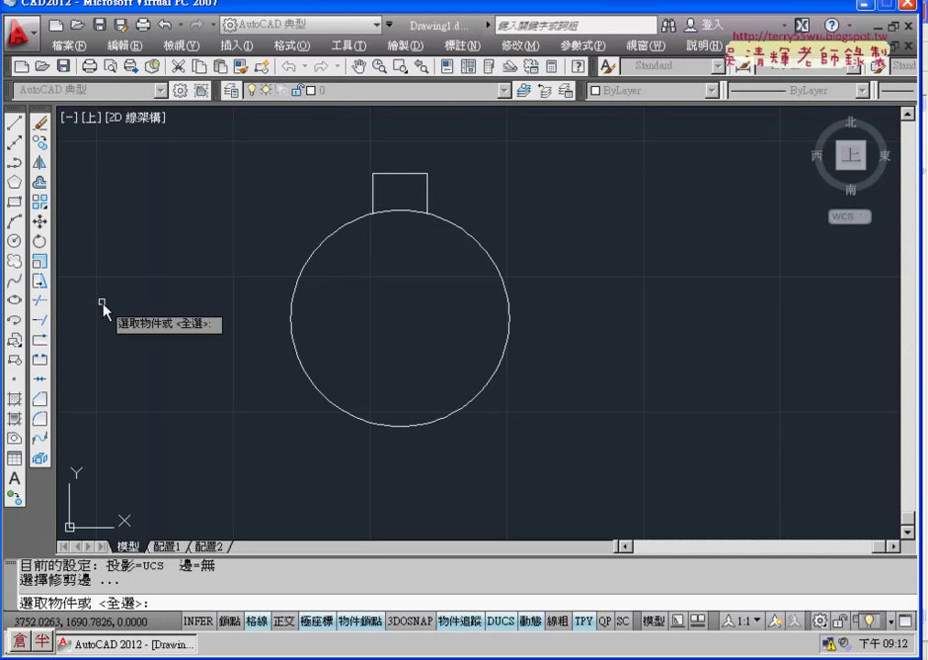
key(Return)
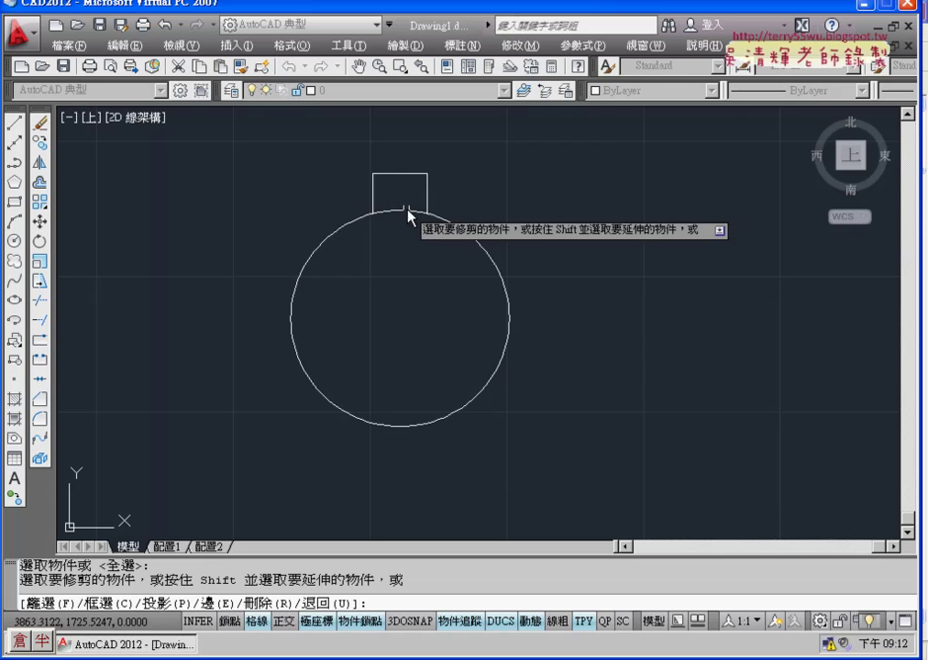
click(408, 212)
scroll(407, 217, down, 2)
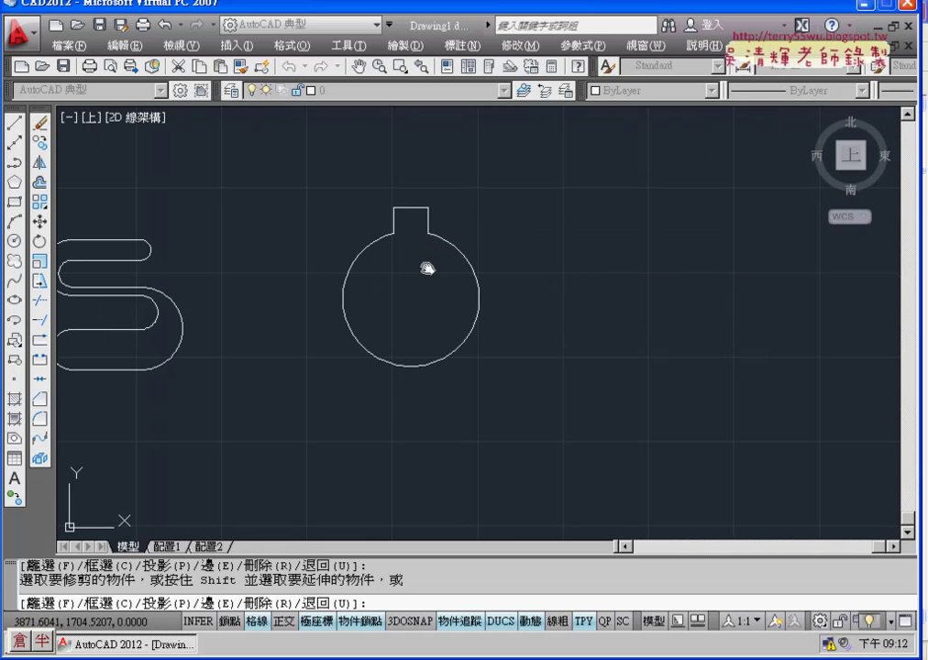